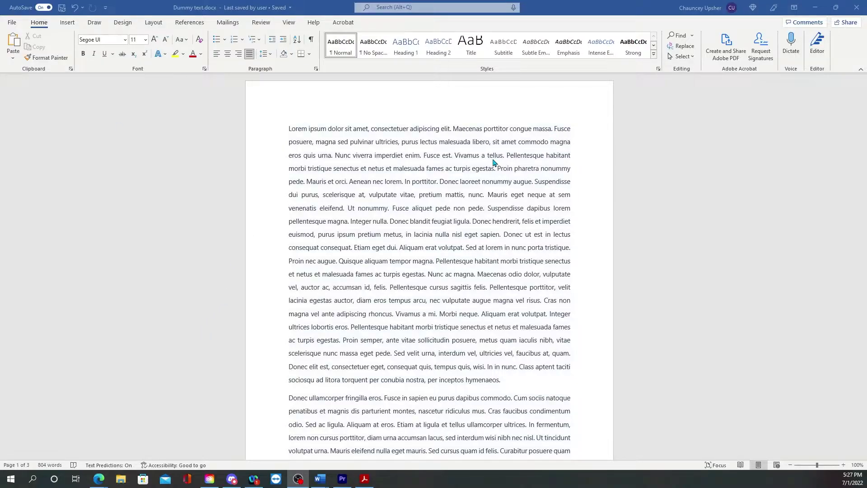
# Step: Scroll through the lorem ipsum pages of Dummy text.docx
pyautogui.scroll(-7, 470, 176)
pyautogui.scroll(-10, 455, 183)
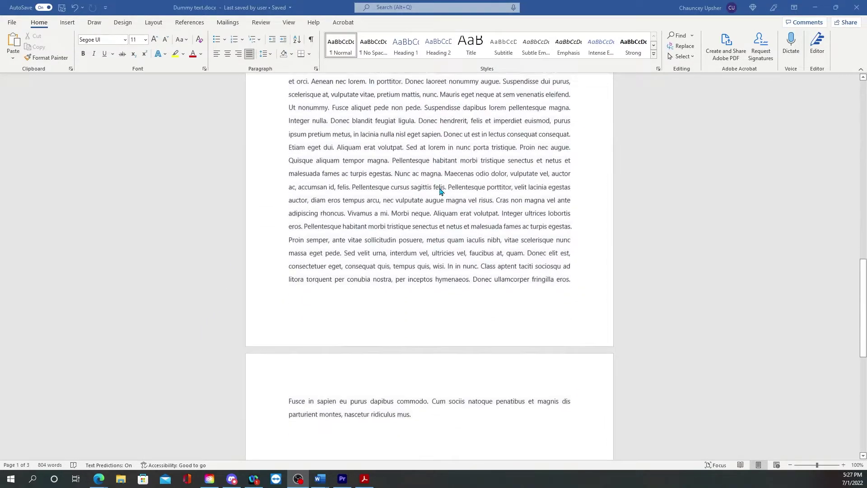
pyautogui.scroll(10, 471, 149)
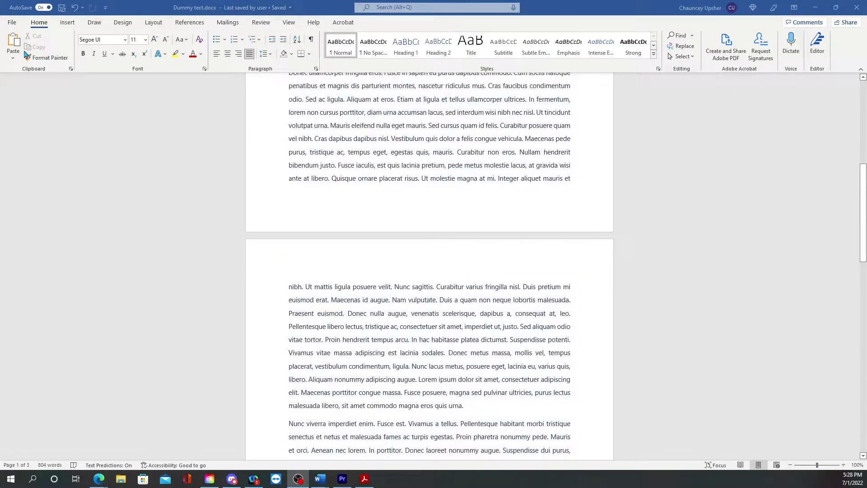
# Step: Create a new blank Word document from File > New
pyautogui.click(14, 26)
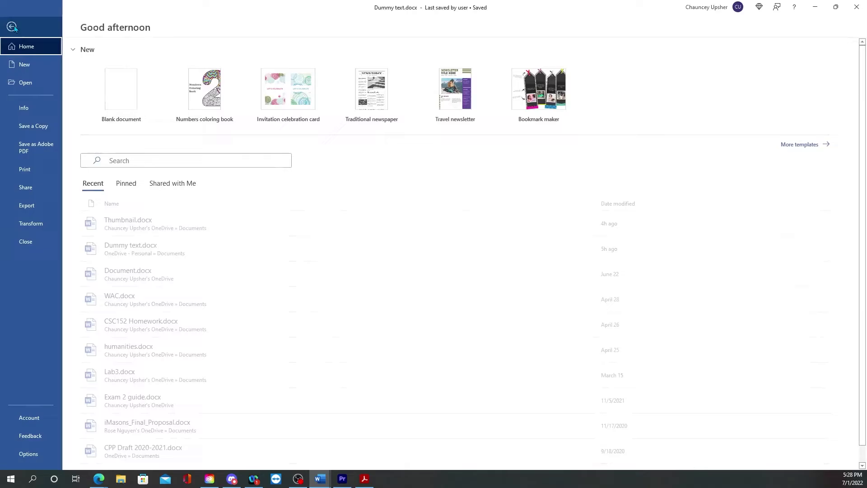
pyautogui.click(26, 64)
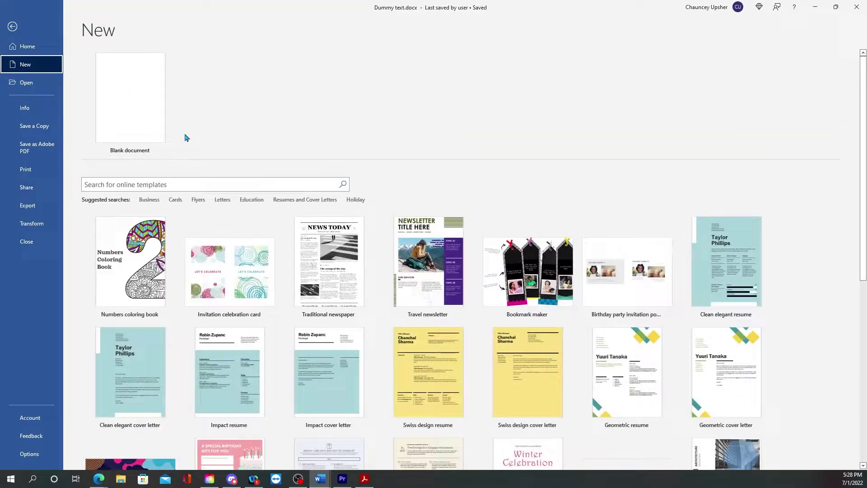
pyautogui.click(157, 91)
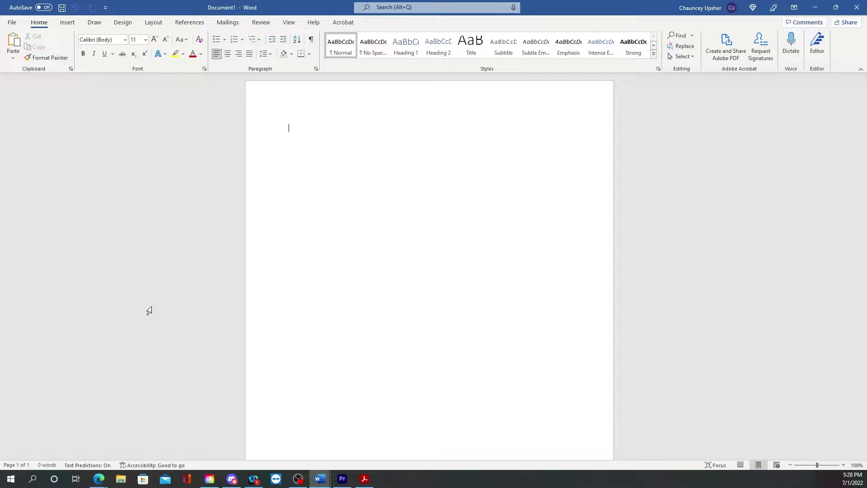
# Step: Switch to the Dummy text.docx window, then back to the blank Document1
pyautogui.moveTo(321, 478)
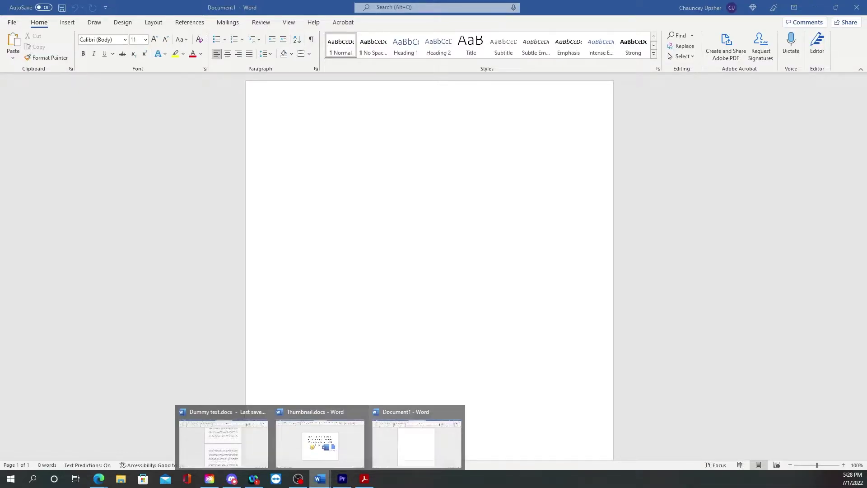
pyautogui.click(224, 440)
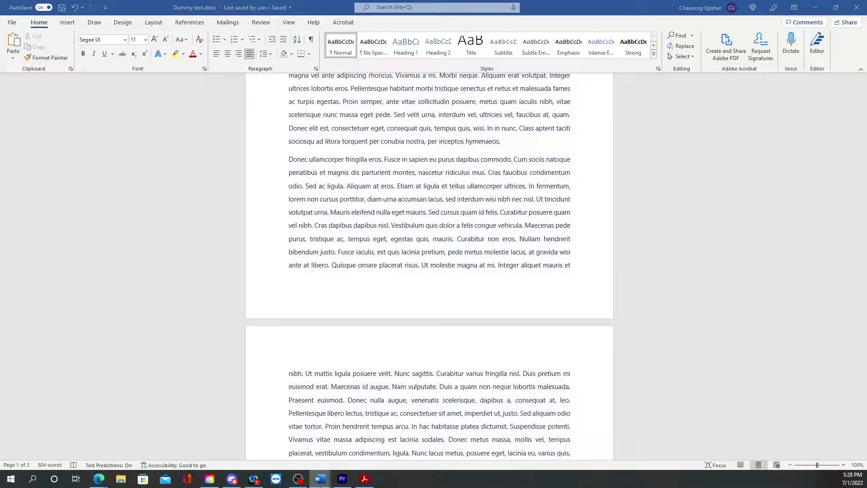
pyautogui.moveTo(321, 479)
pyautogui.click(412, 456)
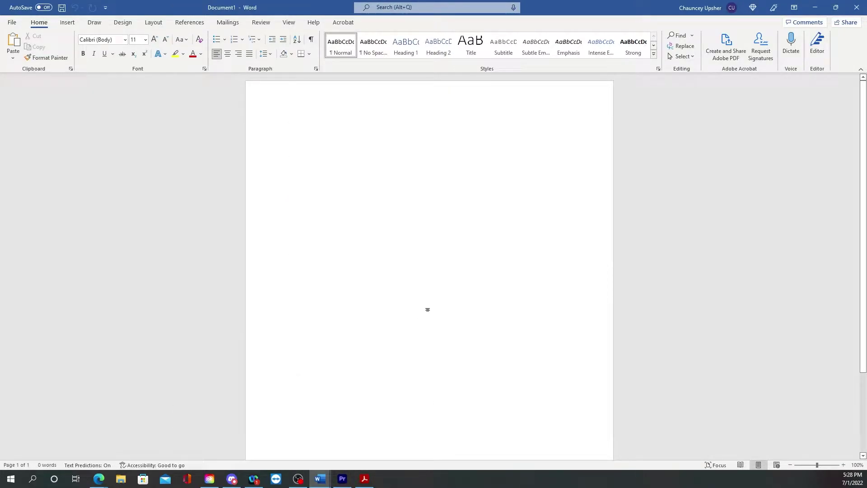
# Step: Generate three lorem ipsum paragraphs with =lorem(3,10)
pyautogui.write('=lore')
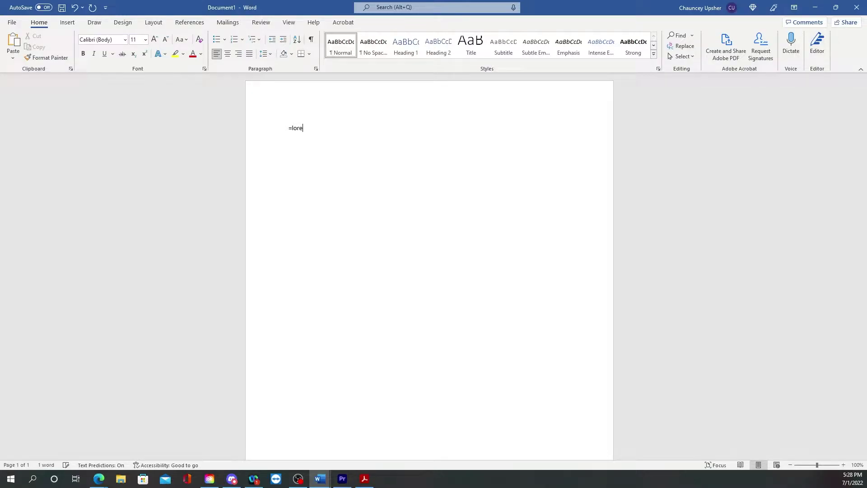
pyautogui.write('m(')
pyautogui.write('3')
pyautogui.write(',10')
pyautogui.press('Return')
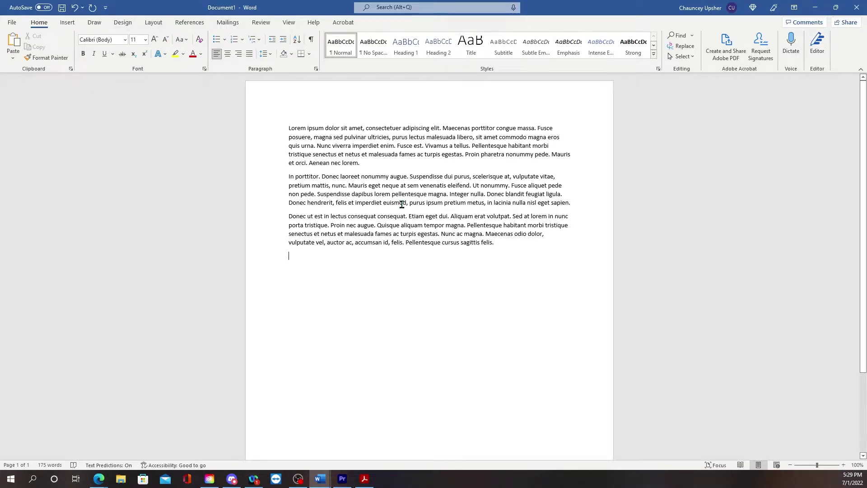
# Step: Undo and regenerate as =lorem(3,30) for three much longer paragraphs
pyautogui.hotkey('ctrl', 'z')
pyautogui.press('BackSpace')
pyautogui.press('BackSpace')
pyautogui.press('BackSpace')
pyautogui.press('BackSpace')
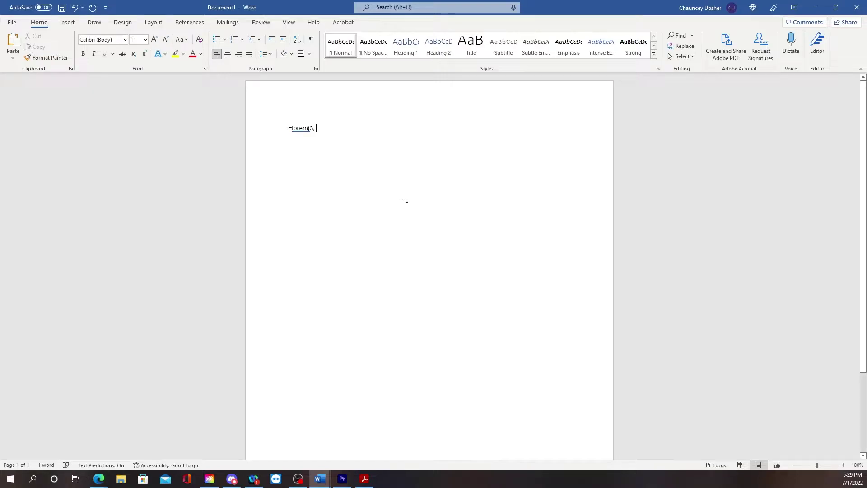
pyautogui.write('30)')
pyautogui.press('Return')
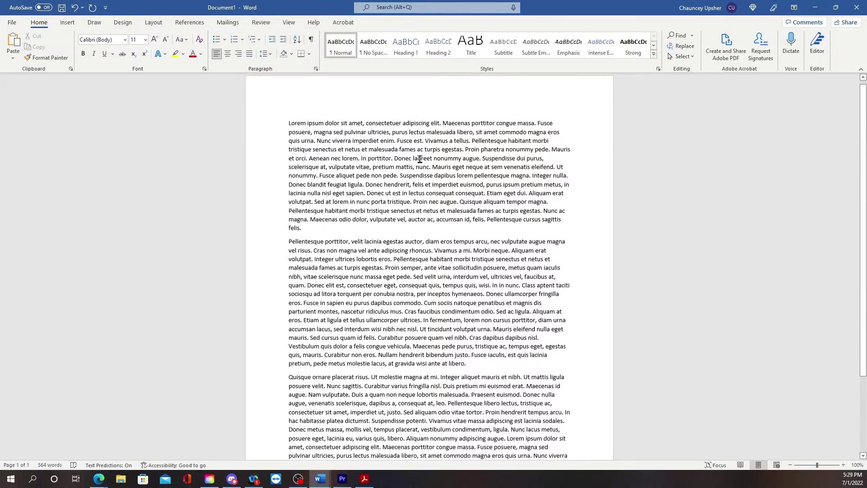
pyautogui.scroll(-3, 395, 219)
pyautogui.scroll(3, 395, 219)
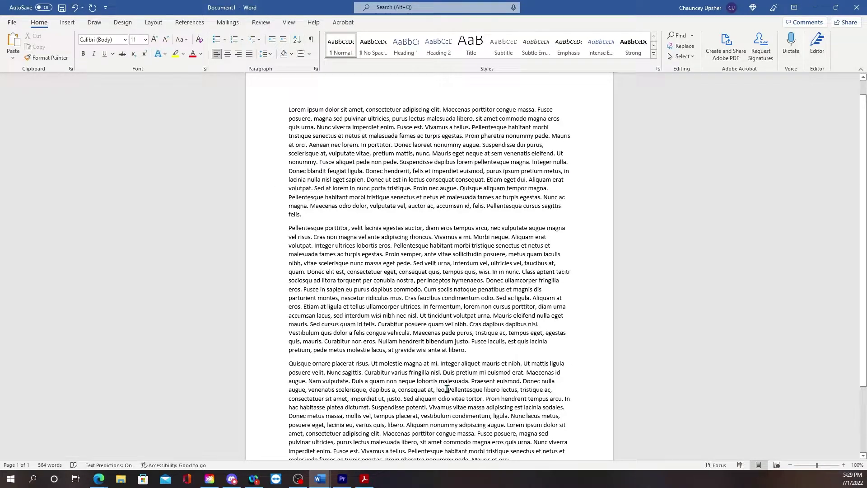
pyautogui.scroll(-3, 346, 422)
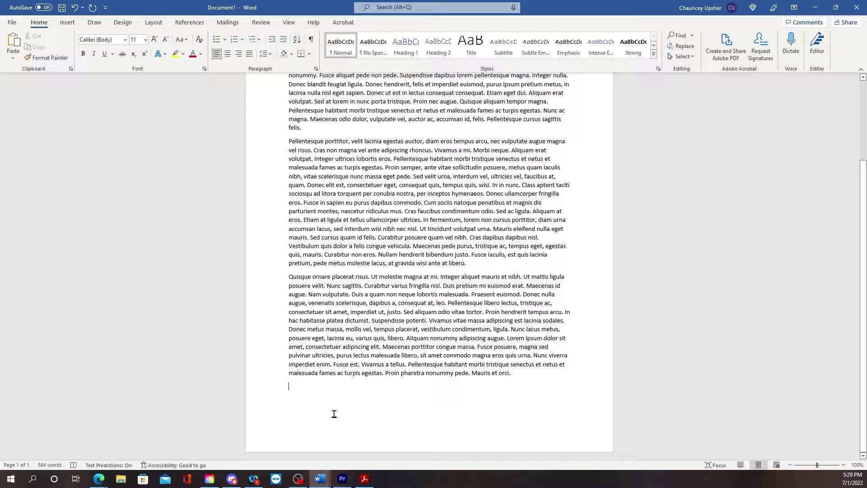
# Step: Undo the lorem text and generate sample paragraphs with =rand(3,15) instead
pyautogui.hotkey('ctrl', 'z')
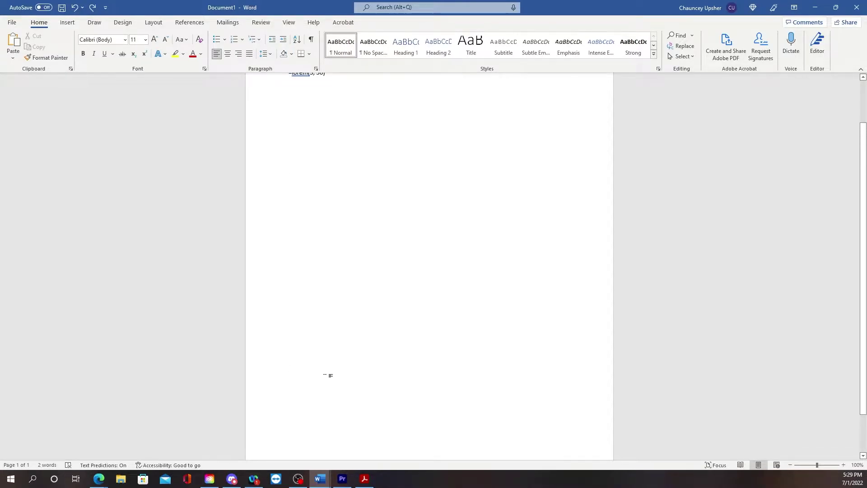
pyautogui.press('BackSpace')
pyautogui.press('BackSpace')
pyautogui.press('BackSpace')
pyautogui.press('BackSpace')
pyautogui.press('BackSpace')
pyautogui.press('BackSpace')
pyautogui.press('BackSpace')
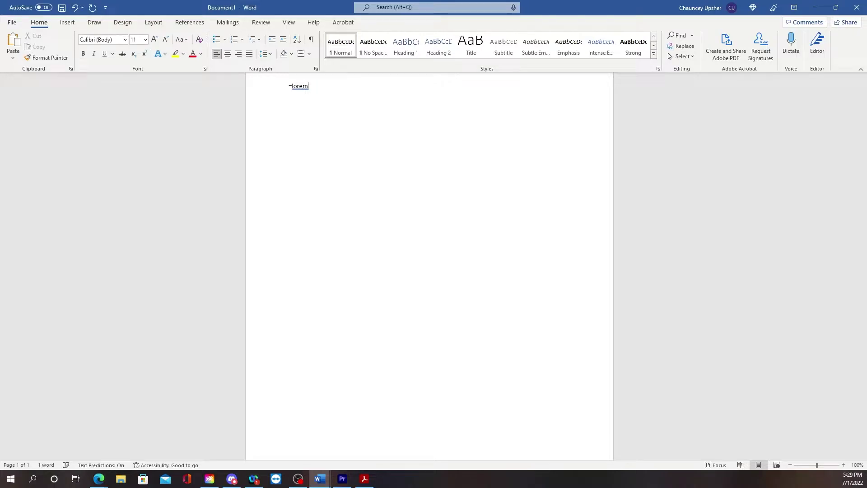
pyautogui.press('BackSpace')
pyautogui.press('BackSpace')
pyautogui.press('BackSpace')
pyautogui.write('rem')
pyautogui.press('BackSpace')
pyautogui.press('BackSpace')
pyautogui.press('BackSpace')
pyautogui.press('BackSpace')
pyautogui.press('BackSpace')
pyautogui.write('rand(3,15)')
pyautogui.press('Return')
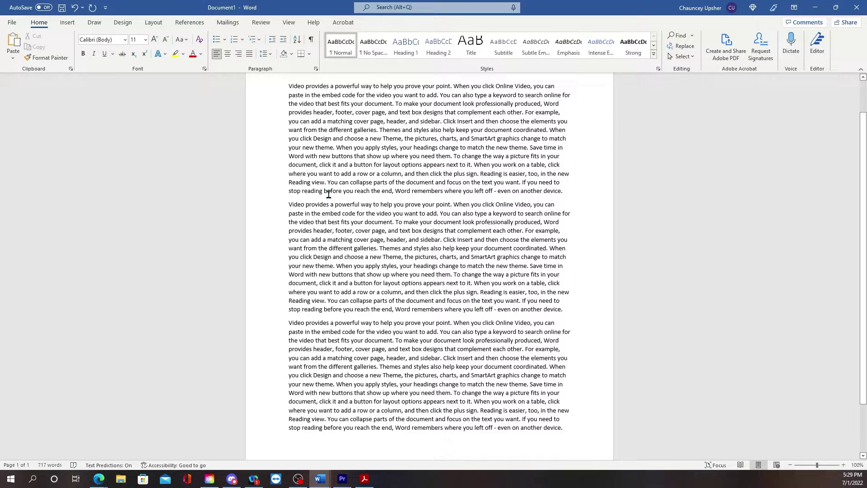
# Step: Undo and regenerate as =rand(3,30), then scroll through the longer paragraphs
pyautogui.hotkey('ctrl', 'z')
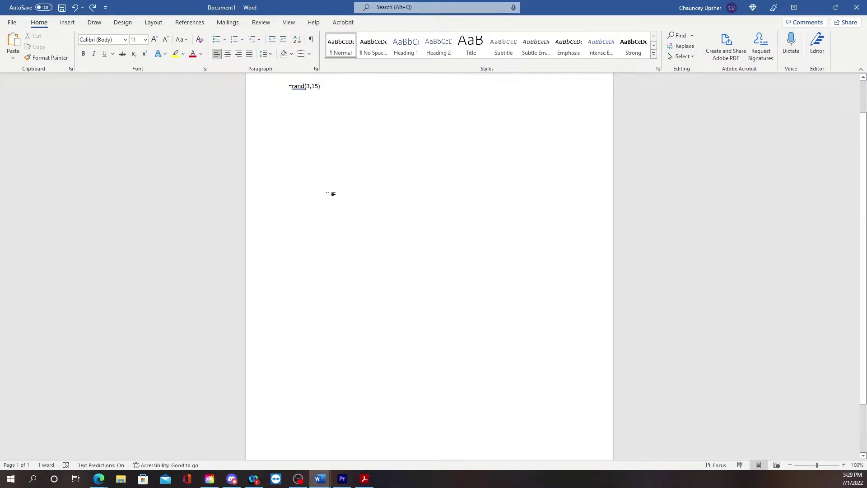
pyautogui.press('BackSpace')
pyautogui.press('BackSpace')
pyautogui.press('BackSpace')
pyautogui.write('30)')
pyautogui.press('Return')
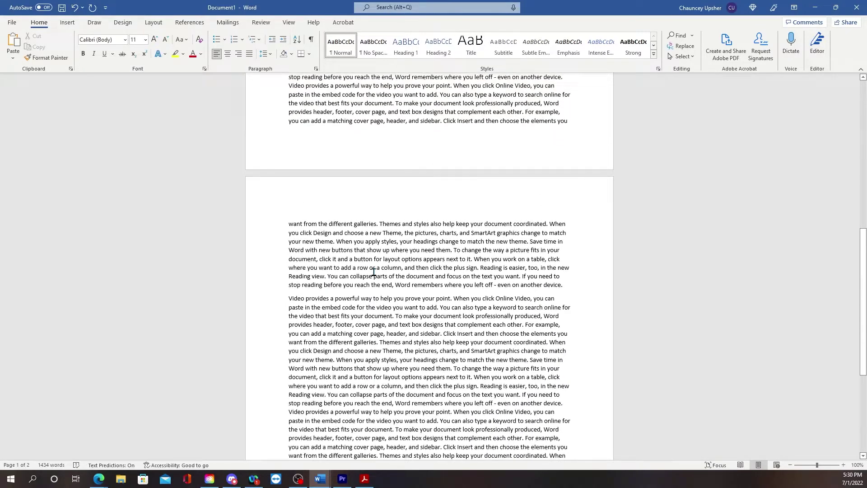
pyautogui.scroll(3, 374, 272)
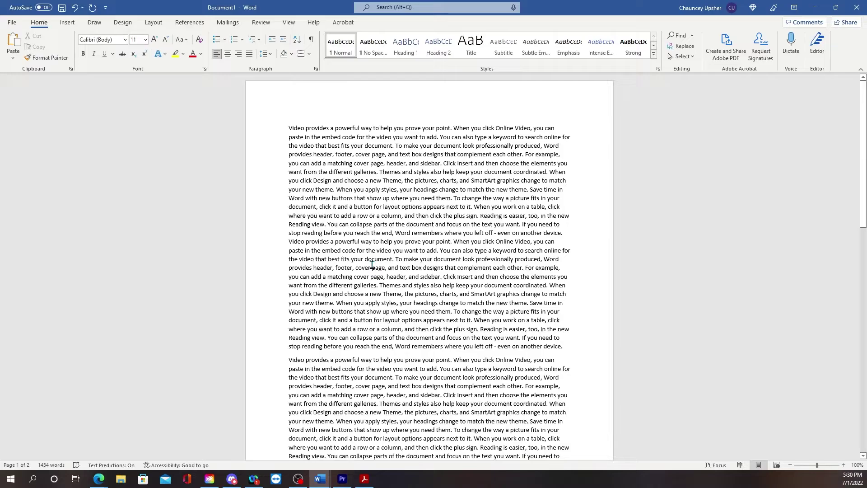
pyautogui.scroll(-4, 374, 272)
pyautogui.scroll(-2, 375, 280)
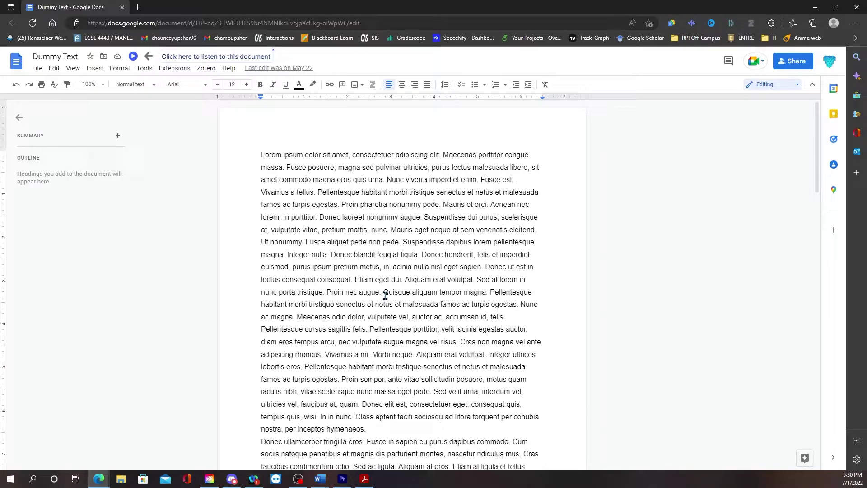
# Step: Open the Google Workspace add-on marketplace via Extensions > Add-ons > Get add-ons
pyautogui.click(145, 69)
pyautogui.moveTo(119, 75)
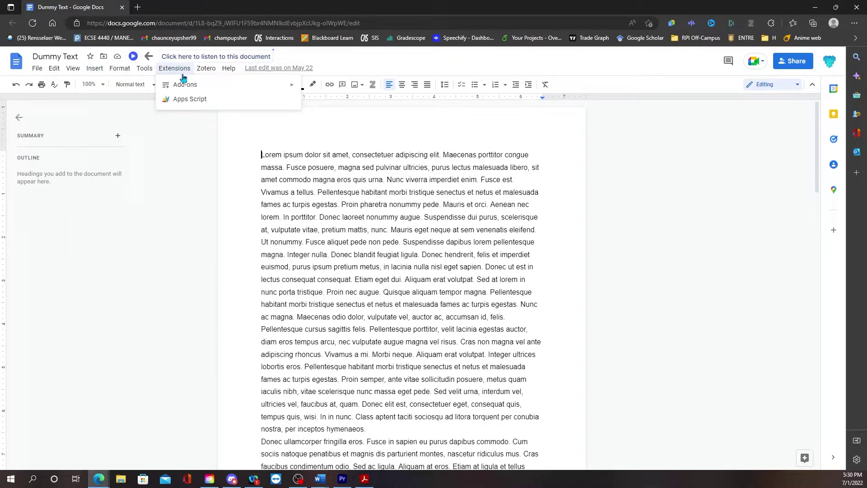
pyautogui.moveTo(228, 68)
pyautogui.moveTo(176, 70)
pyautogui.moveTo(222, 84)
pyautogui.click(311, 88)
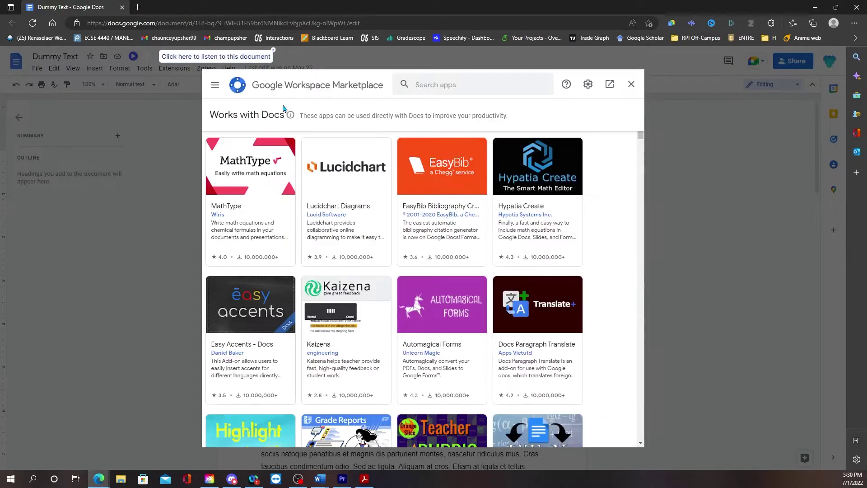
# Step: Search the marketplace for 'dummy text', review the Gibberish result, and clear the search
pyautogui.click(419, 78)
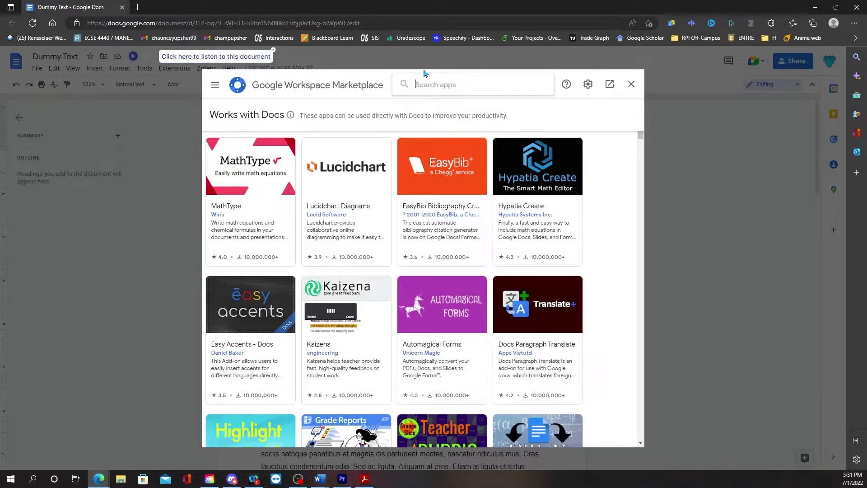
pyautogui.write('dummy text')
pyautogui.press('Return')
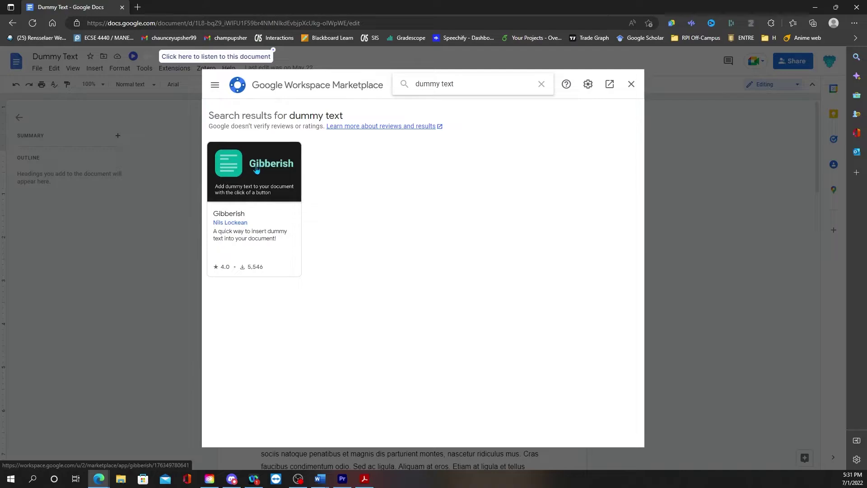
pyautogui.moveTo(465, 87); pyautogui.dragTo(414, 86)
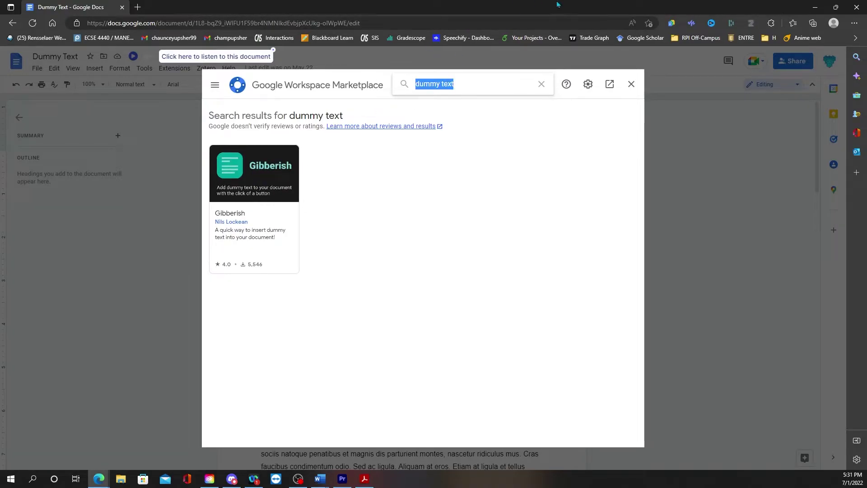
pyautogui.click(541, 84)
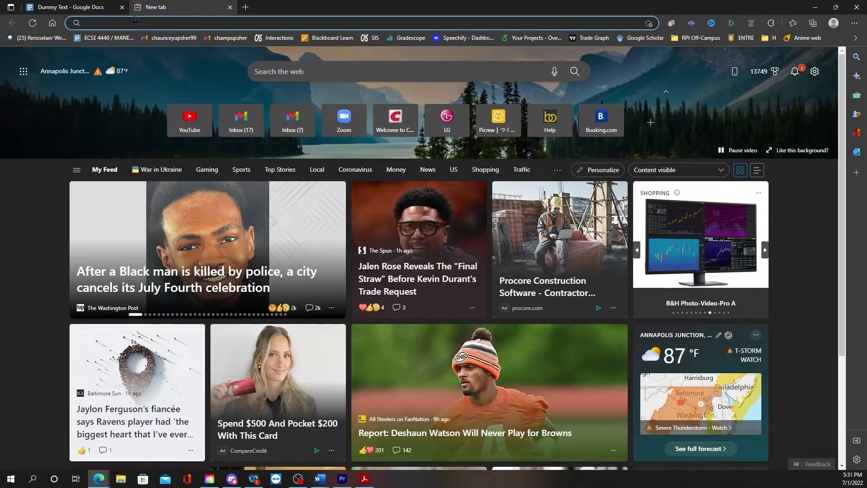
# Step: Search the web for 'dummy text generator', browse generator sites, then close Blind Text Generator
pyautogui.write('dummy te')
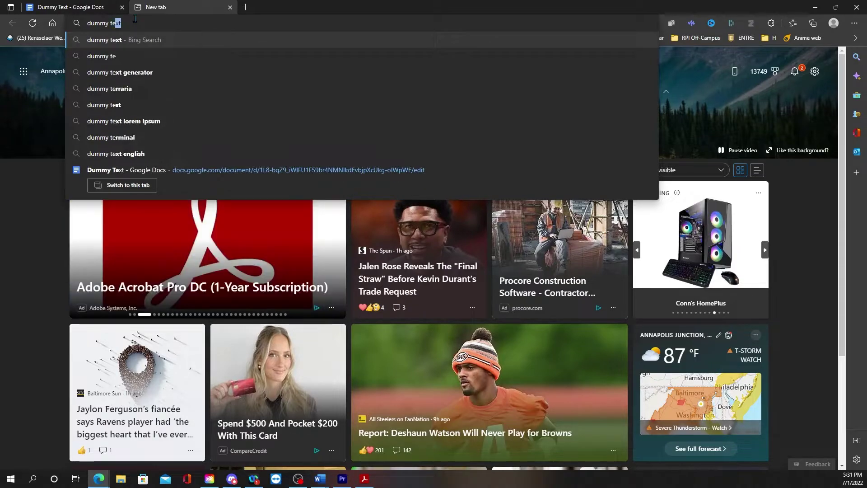
pyautogui.write('xt')
pyautogui.click(119, 56)
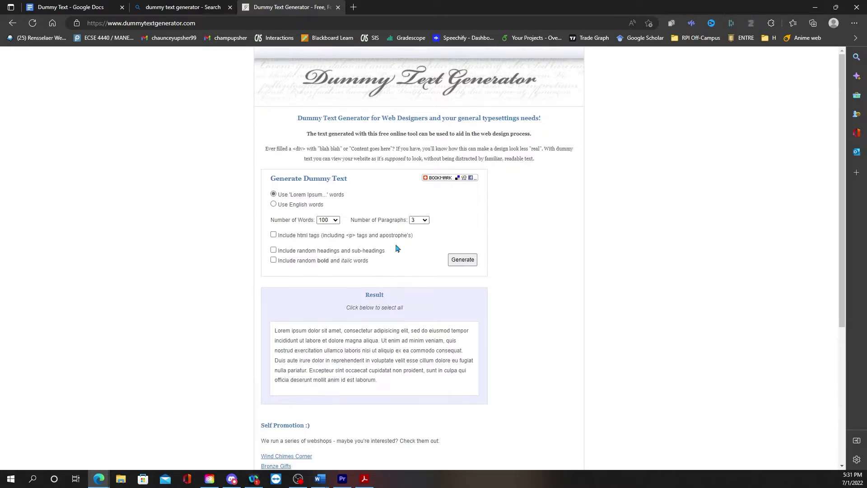
pyautogui.scroll(-5, 319, 252)
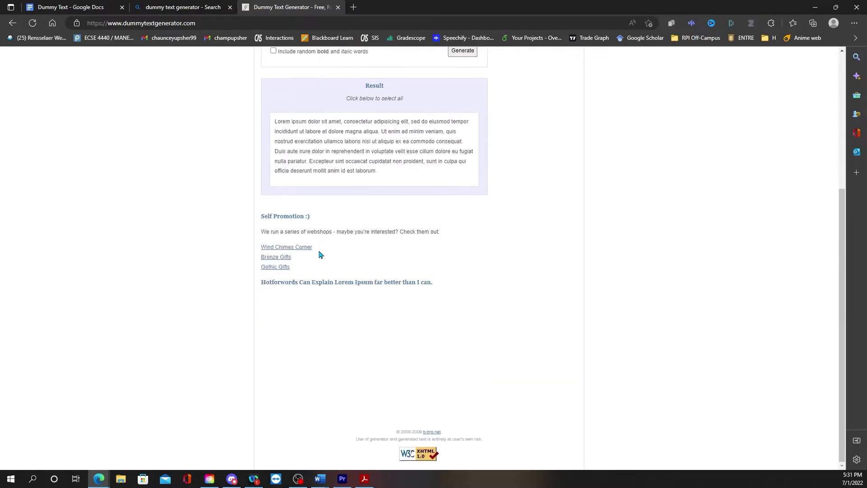
pyautogui.scroll(4, 321, 255)
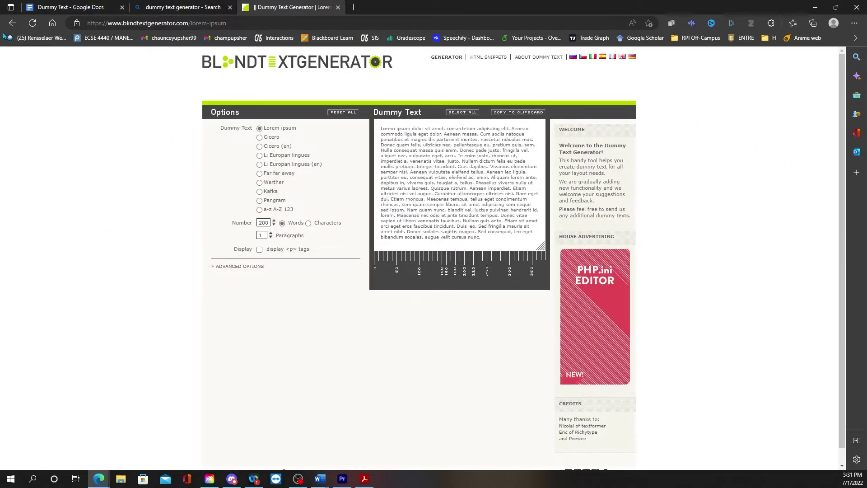
pyautogui.click(12, 23)
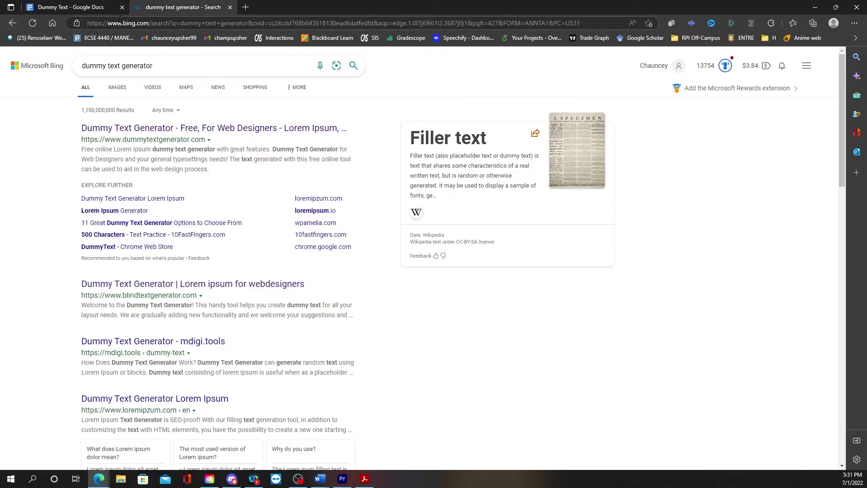
# Step: Close the search tab and add-on marketplace, glance at Word, then return to Google Docs
pyautogui.click(229, 7)
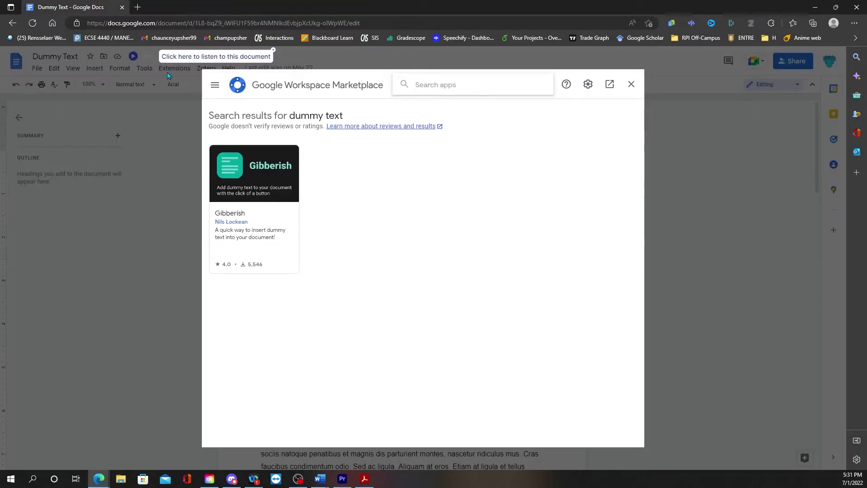
pyautogui.click(630, 84)
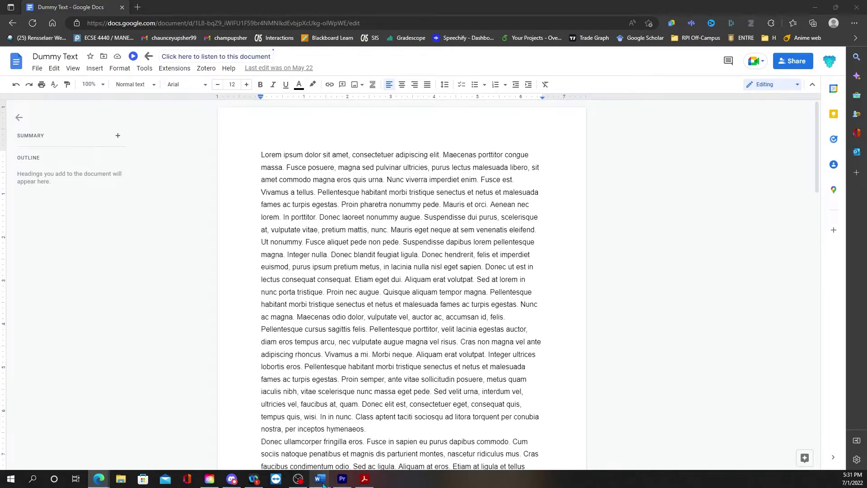
pyautogui.moveTo(320, 479)
pyautogui.click(397, 408)
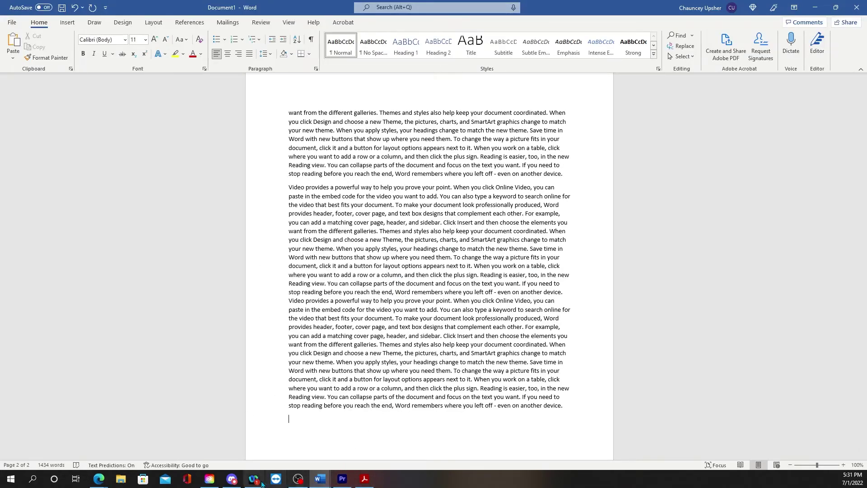
pyautogui.moveTo(99, 479)
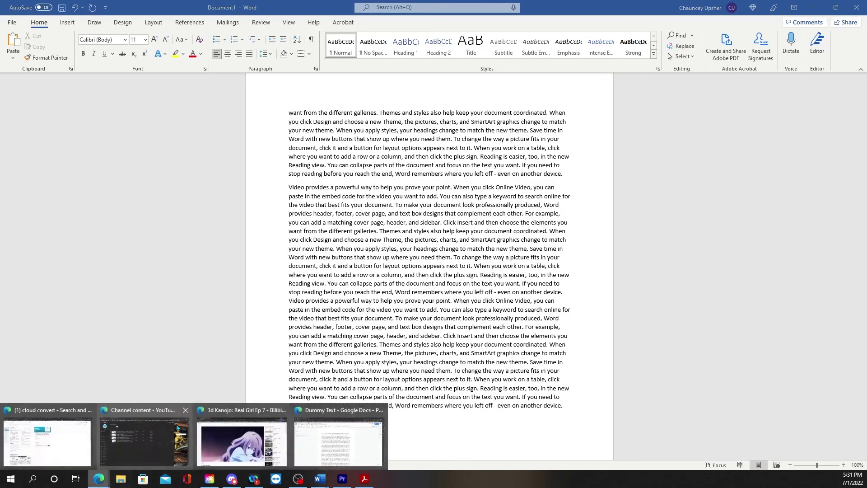
pyautogui.click(346, 435)
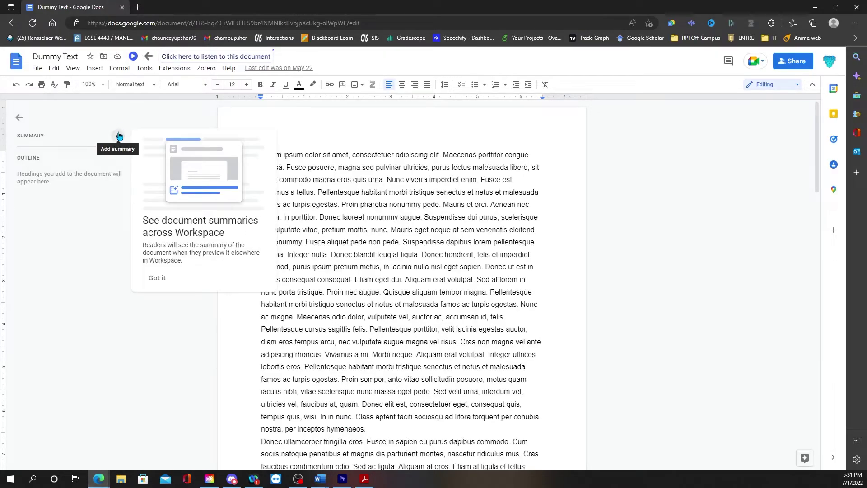